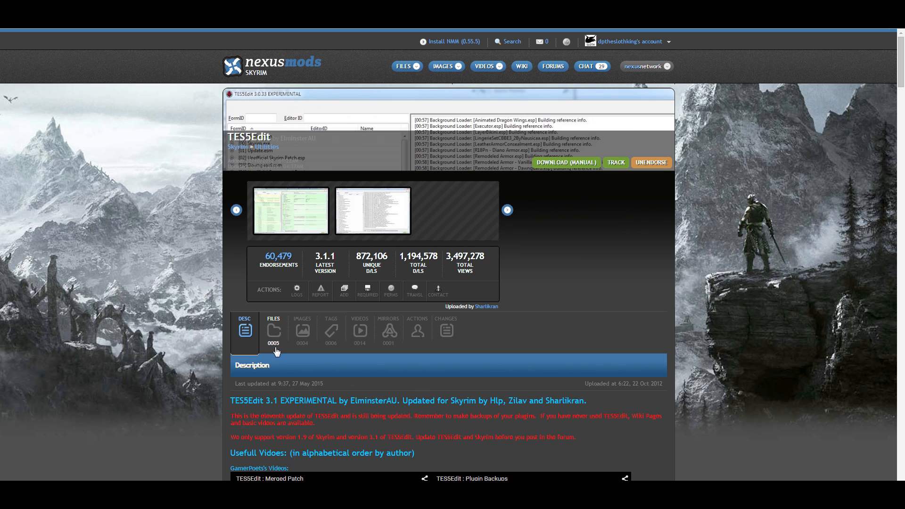
- Open the TES5Edit mod's files page, then open the downloaded TES5Edit 3.1.1 archive from the desktop in 7-Zip
left_click(274, 344)
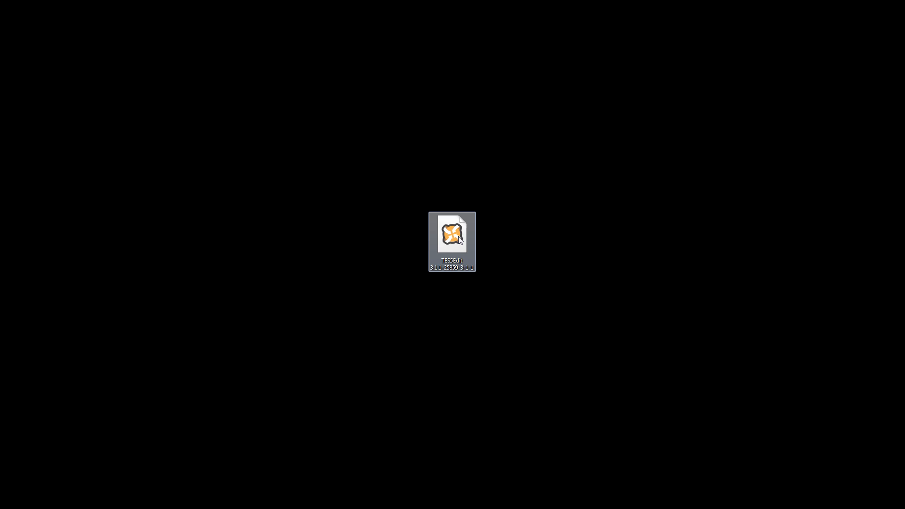
left_click(460, 239)
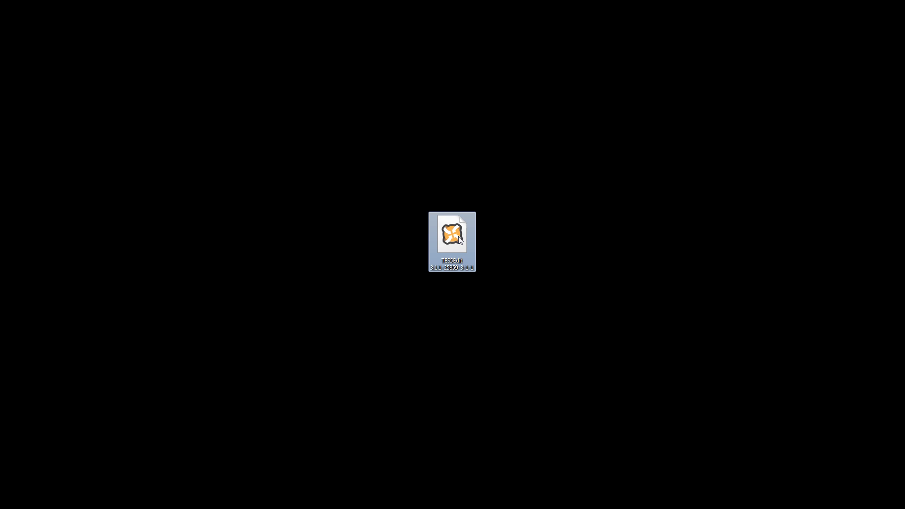
right_click(460, 240)
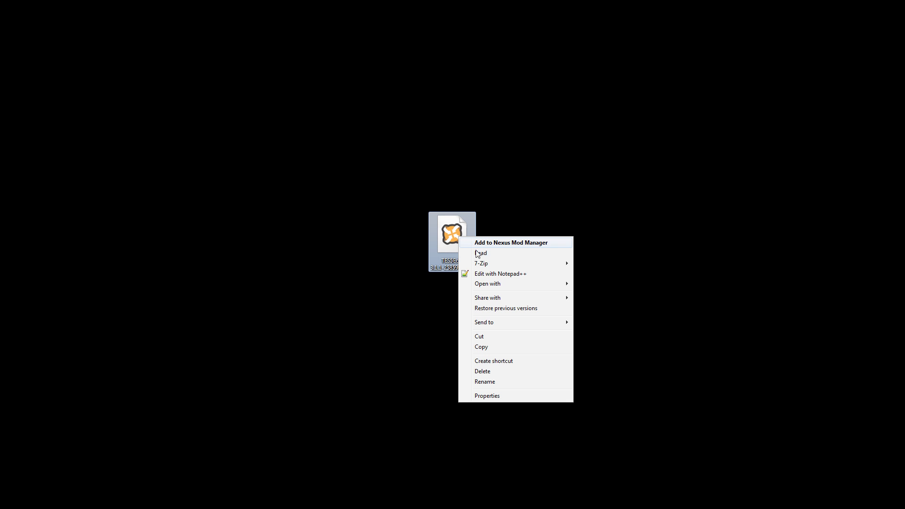
mouse_move(488, 262)
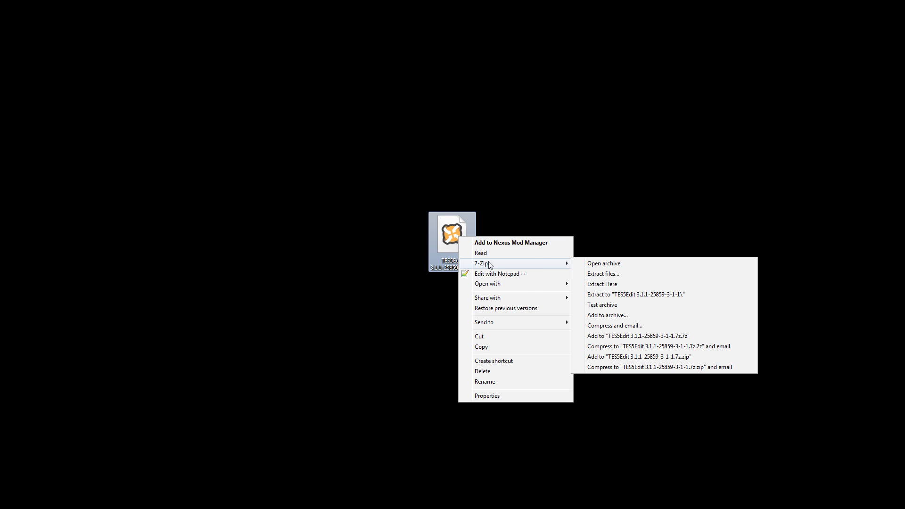
left_click(647, 262)
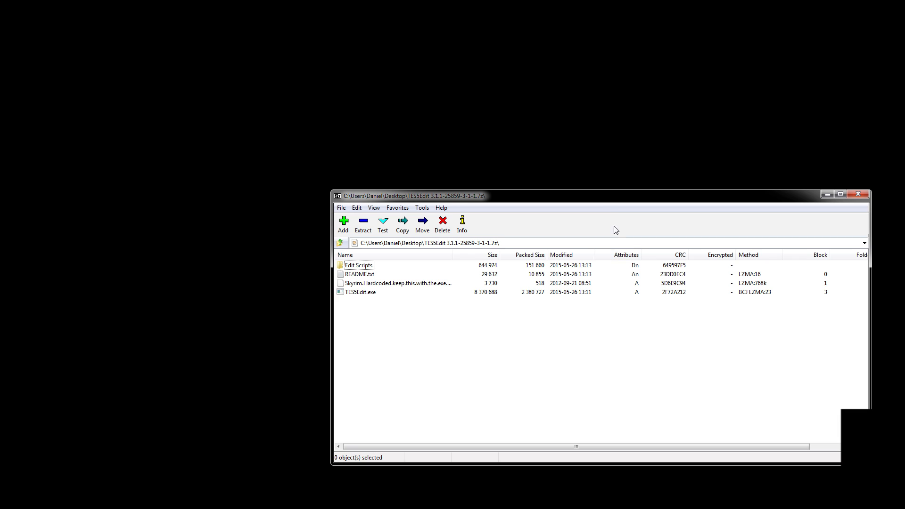
left_click_drag(599, 202, 469, 141)
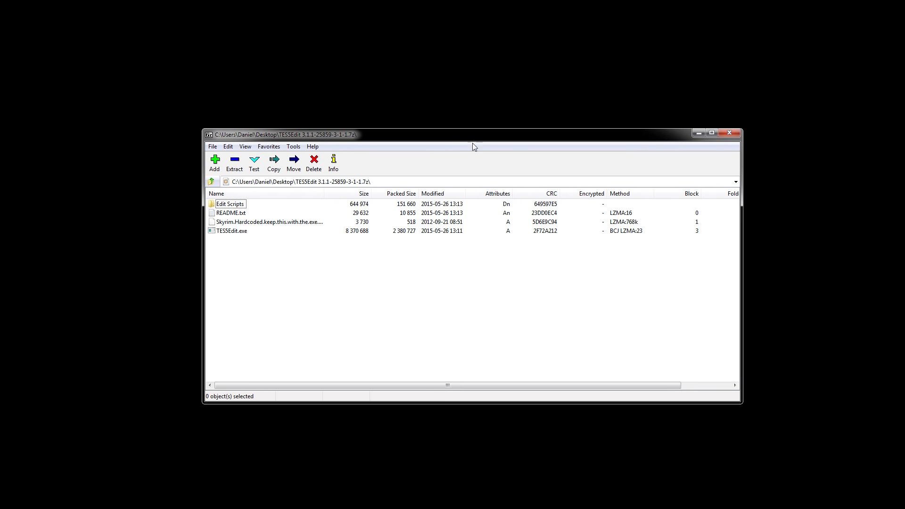
- Extract TES5Edit.exe, the Skyrim.Hardcoded .dat file and the Edit Scripts folder from the archive to the desktop
left_click(241, 232)
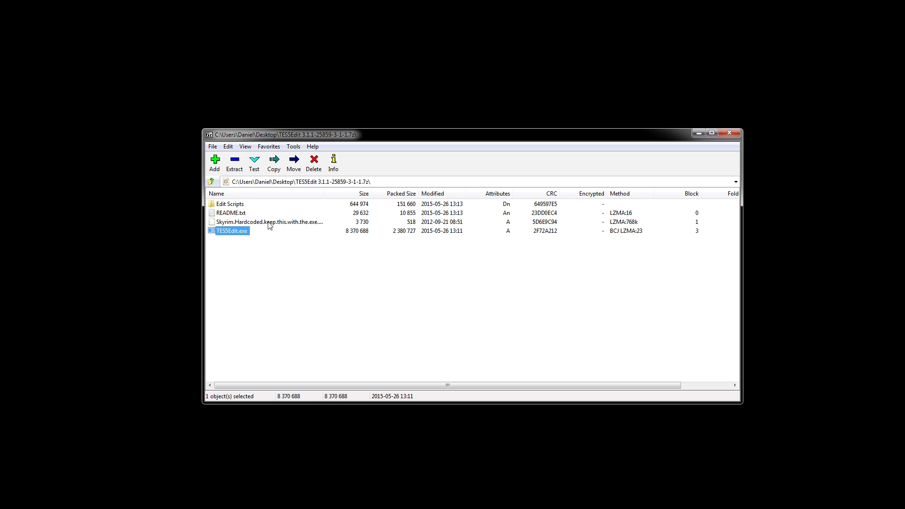
left_click(268, 222, "ctrl")
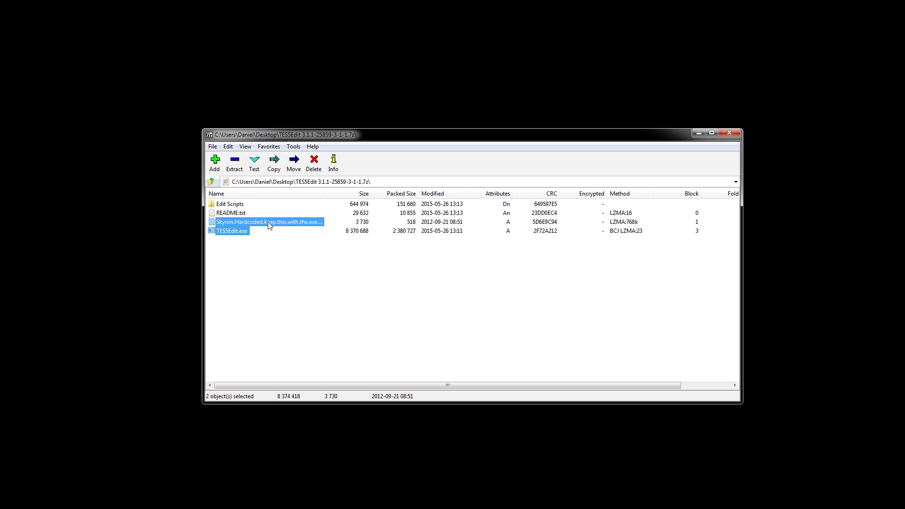
left_click(235, 203, "ctrl")
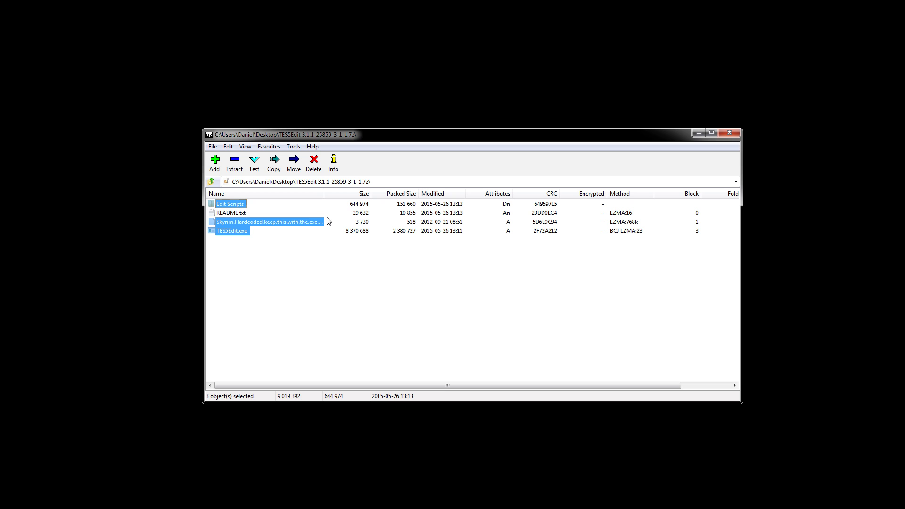
left_click(235, 162)
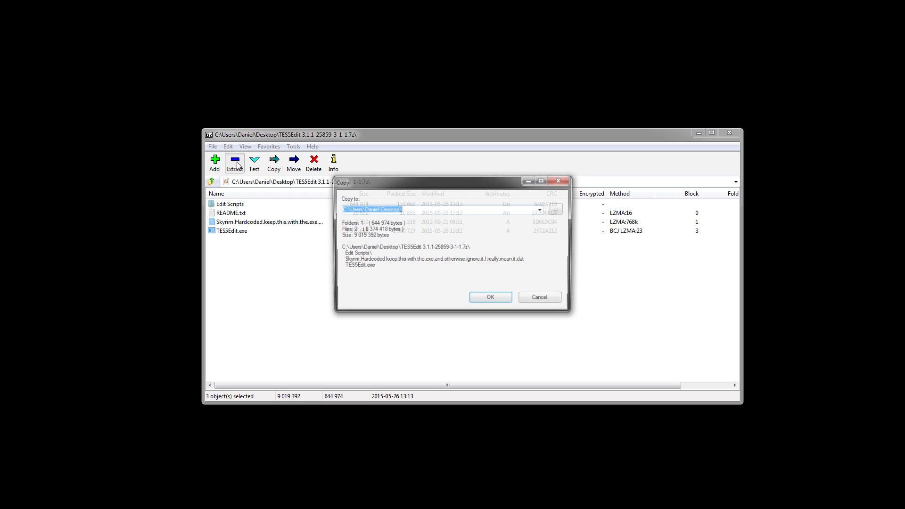
left_click(491, 300)
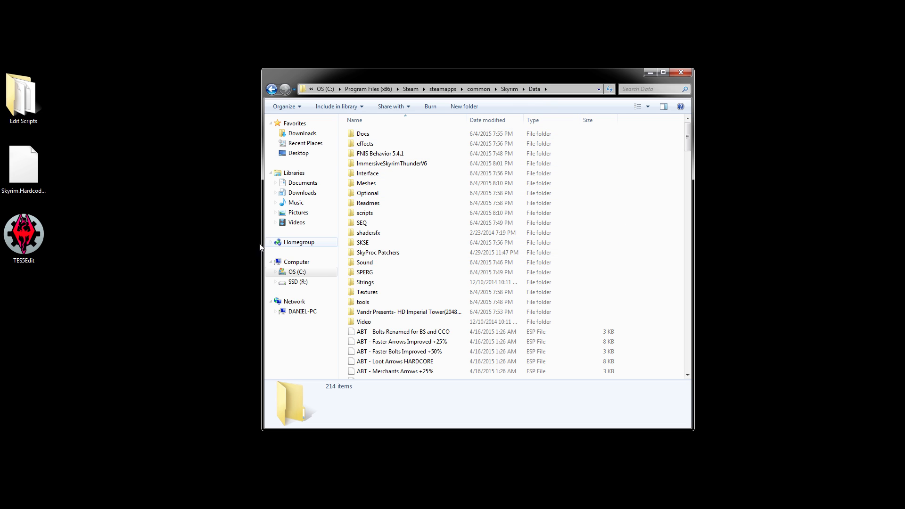
- Move the Edit Scripts folder, the Skyrim.Hardcoded file and TES5Edit from the desktop into Skyrim's Data folder
left_click_drag(109, 269, 6, 90)
right_click(40, 109)
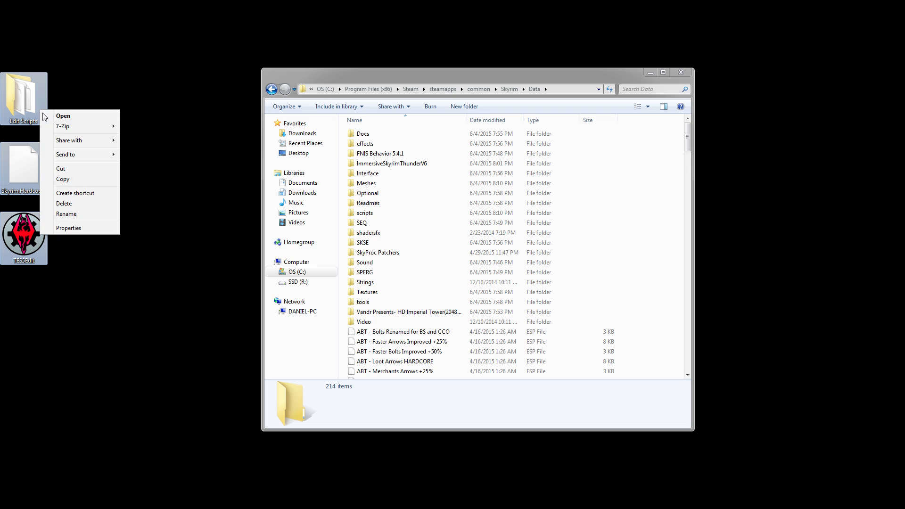
left_click(74, 170)
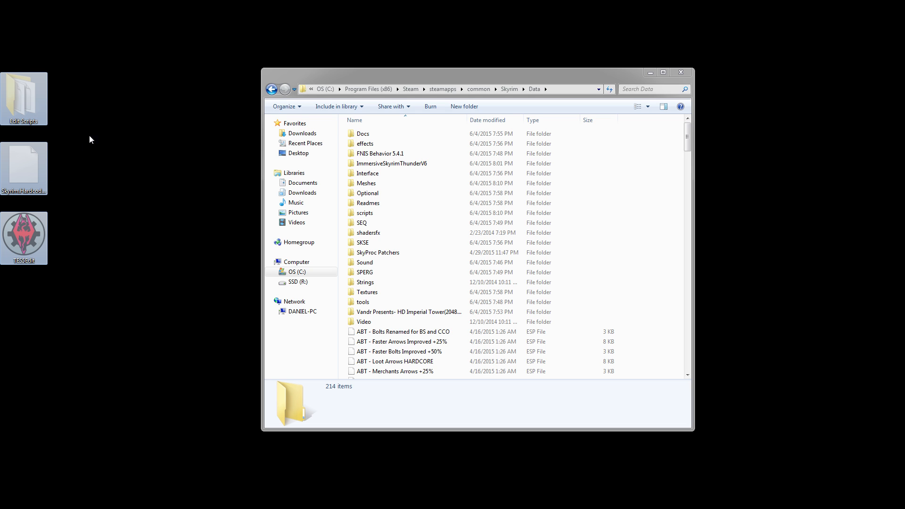
left_click(644, 230)
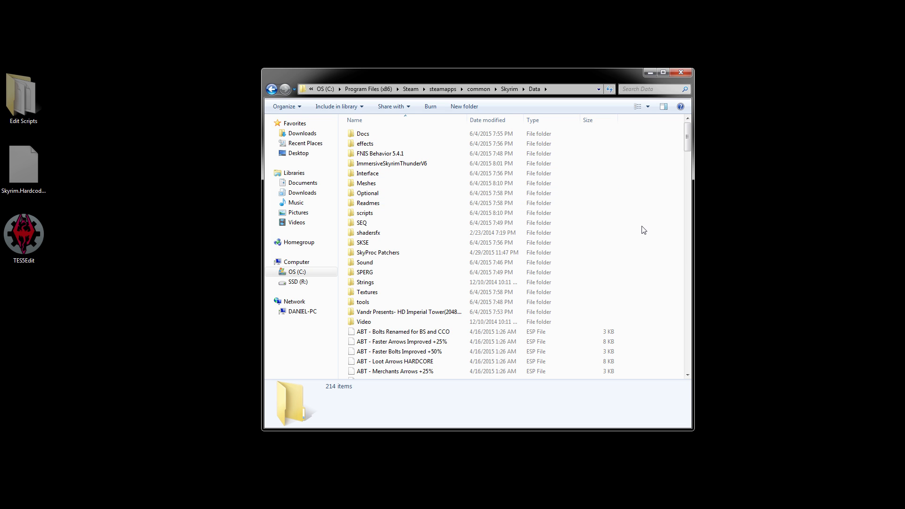
right_click(643, 230)
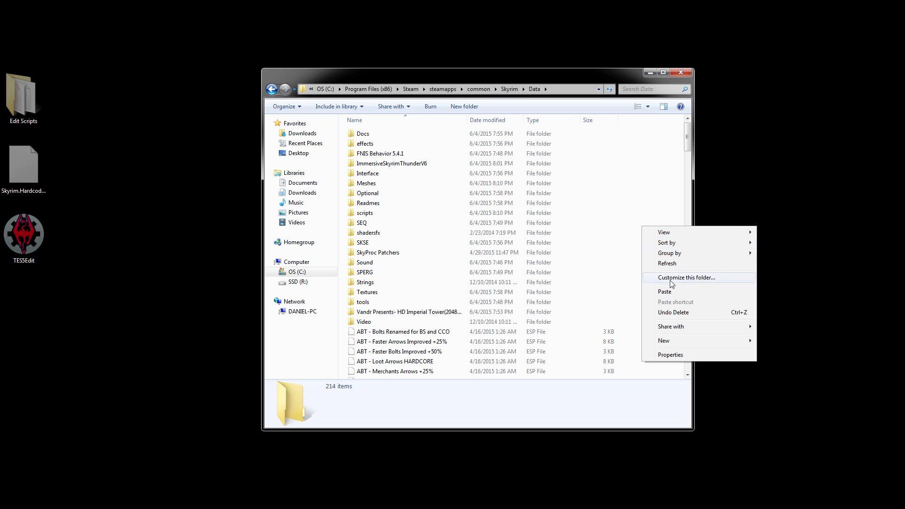
left_click(677, 292)
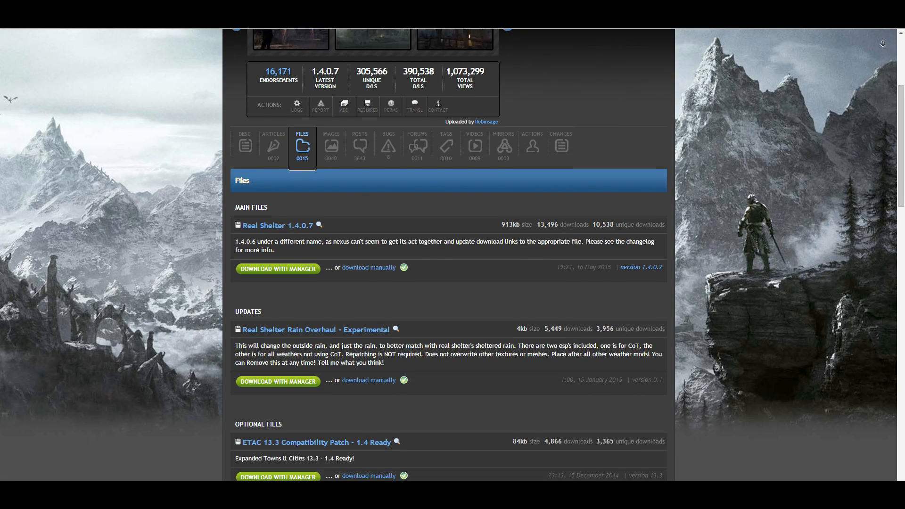
- Download the Real Shelter 1.4.0.7 main file through the mod manager
scroll(281, 250, "down", 1)
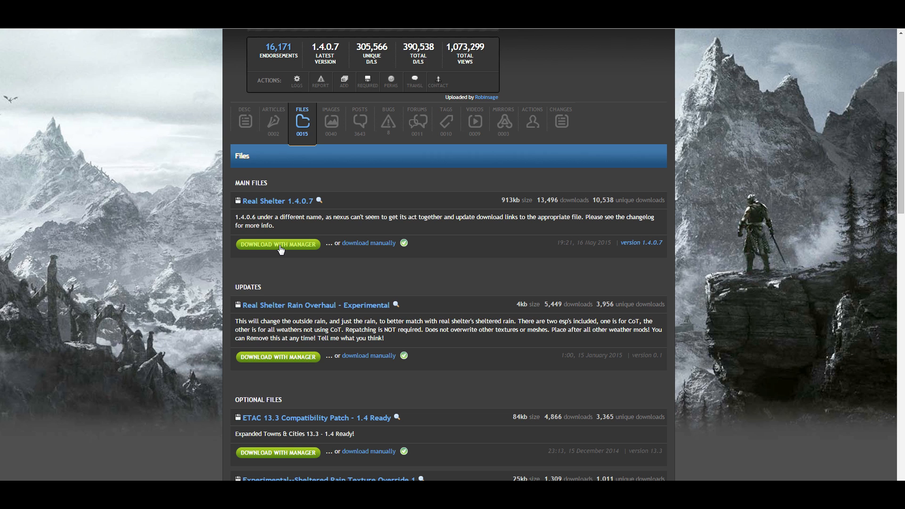
left_click(281, 245)
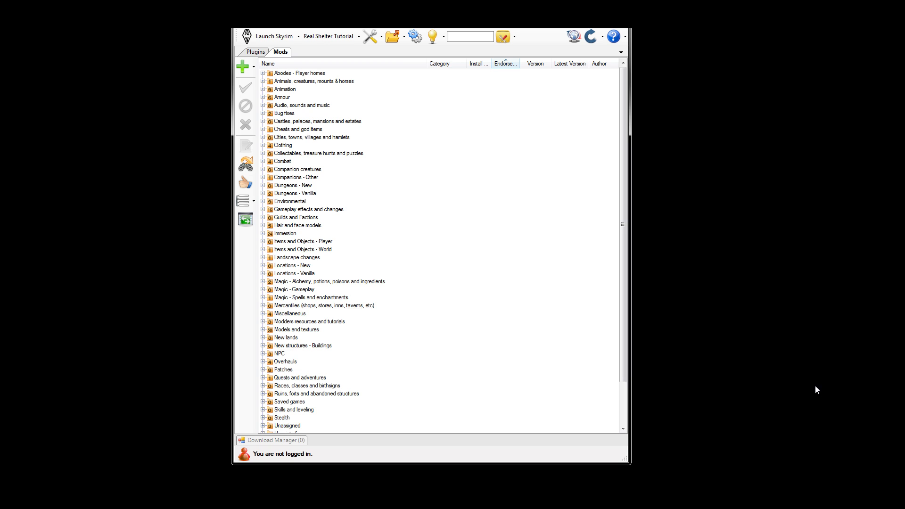
- Activate the Real Shelter - Full Release 1.4.0.7 mod in the Immersion category
left_click(277, 235)
left_click(263, 233)
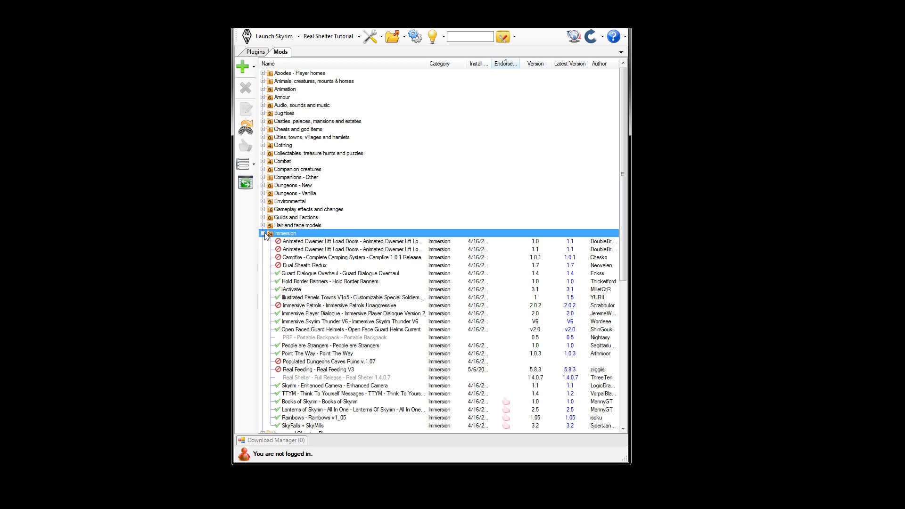
left_click_drag(624, 187, 623, 258)
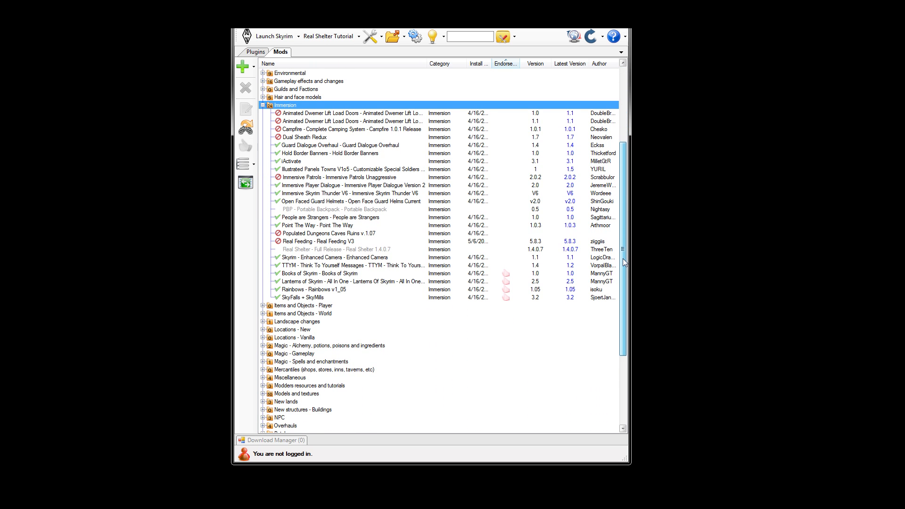
left_click(414, 249)
double_click(413, 248)
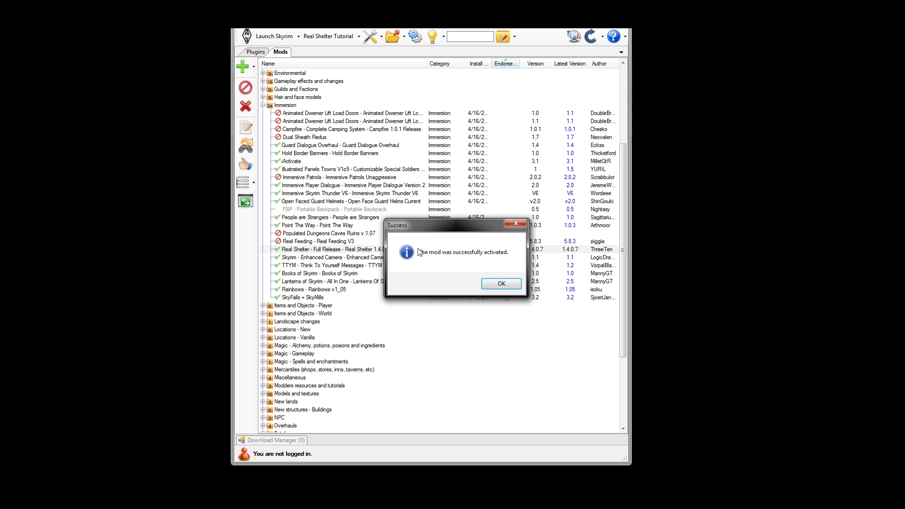
left_click(518, 289)
- Examine the details and load order positions of RSPatch.esp and RealShelter.esp in the plugin list
left_click(255, 52)
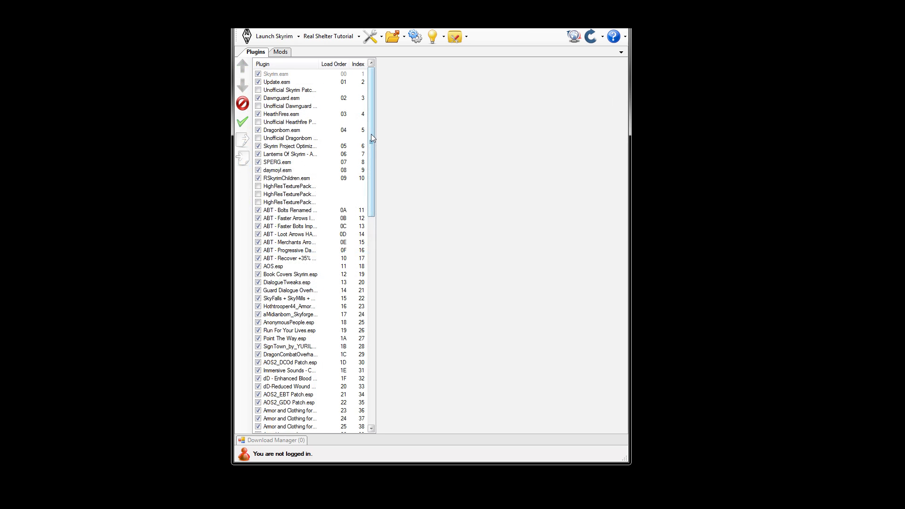
left_click_drag(371, 134, 374, 360)
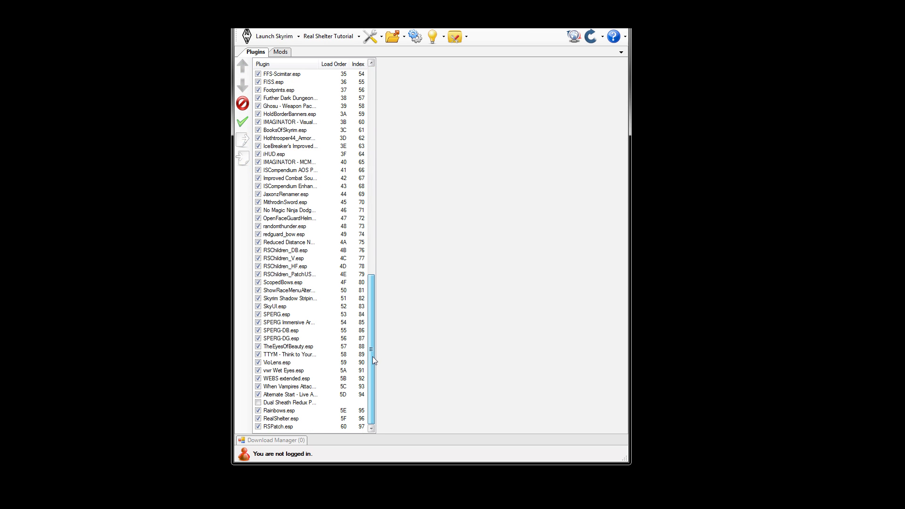
left_click(297, 426)
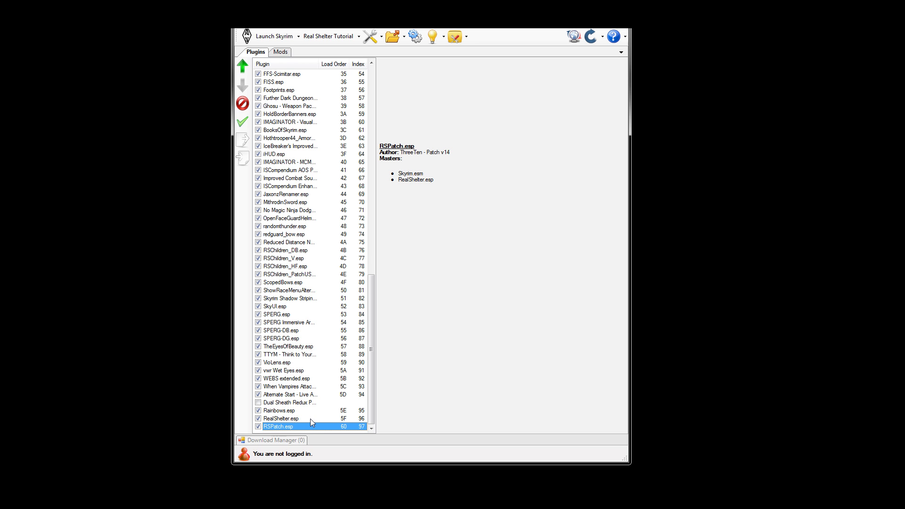
left_click(308, 418)
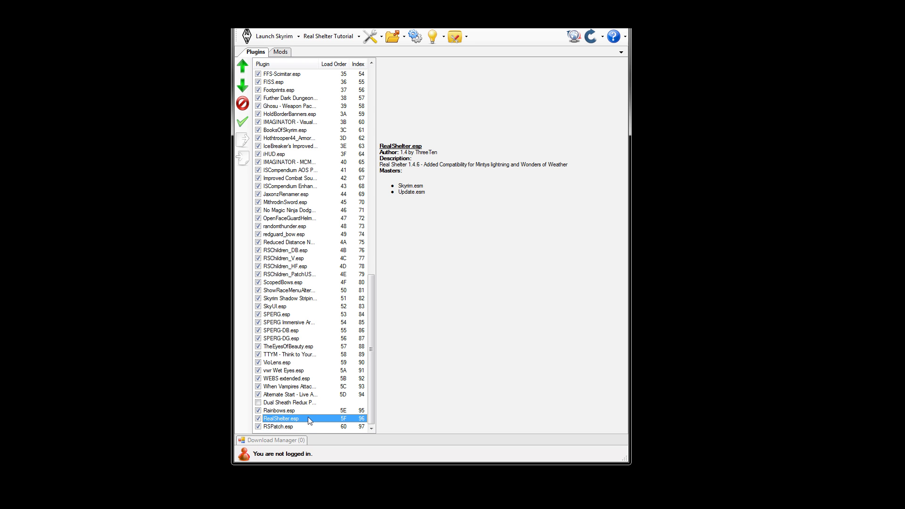
left_click_drag(308, 417, 317, 209)
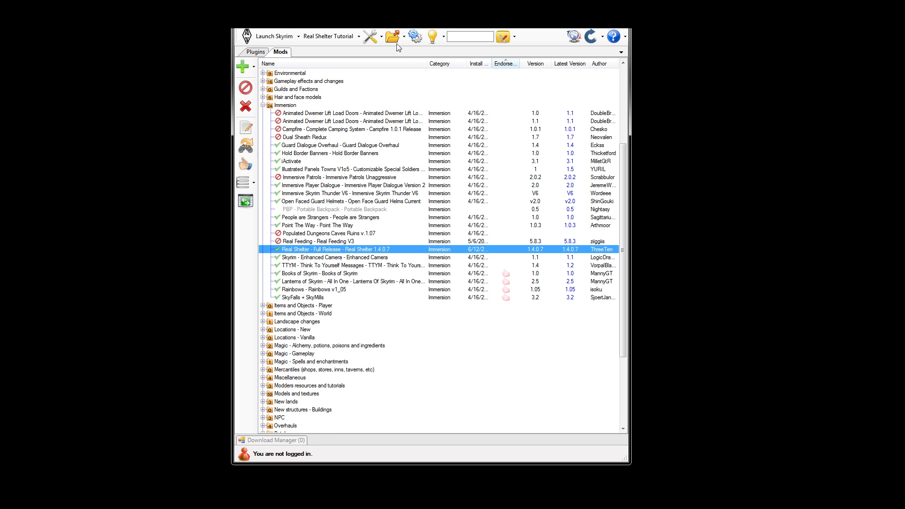
- Open the game folder, go to Data\R.S.Patcher and run the RSPatcher TES5Edit script
left_click(393, 38)
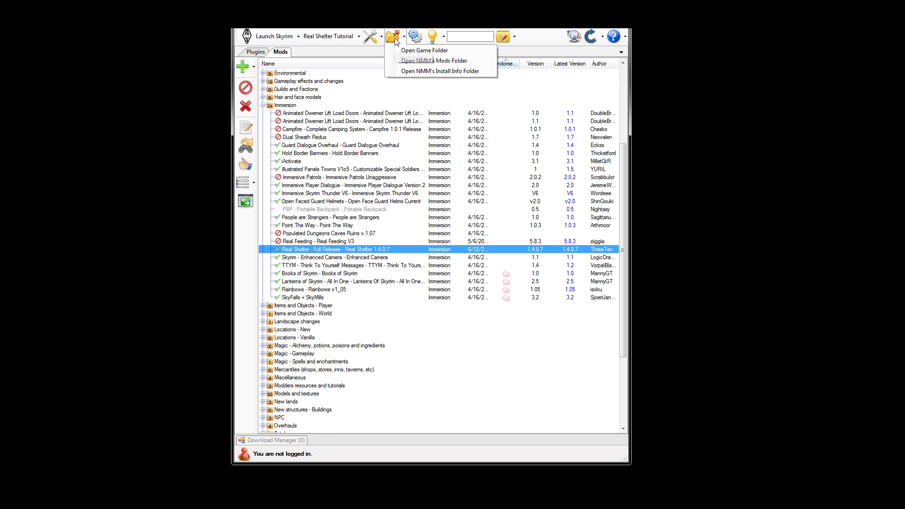
left_click(490, 52)
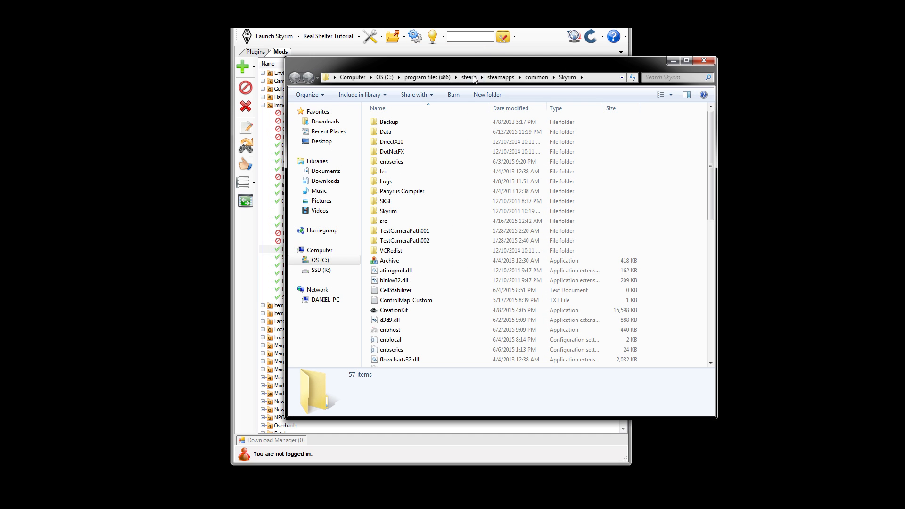
left_click(435, 134)
double_click(434, 133)
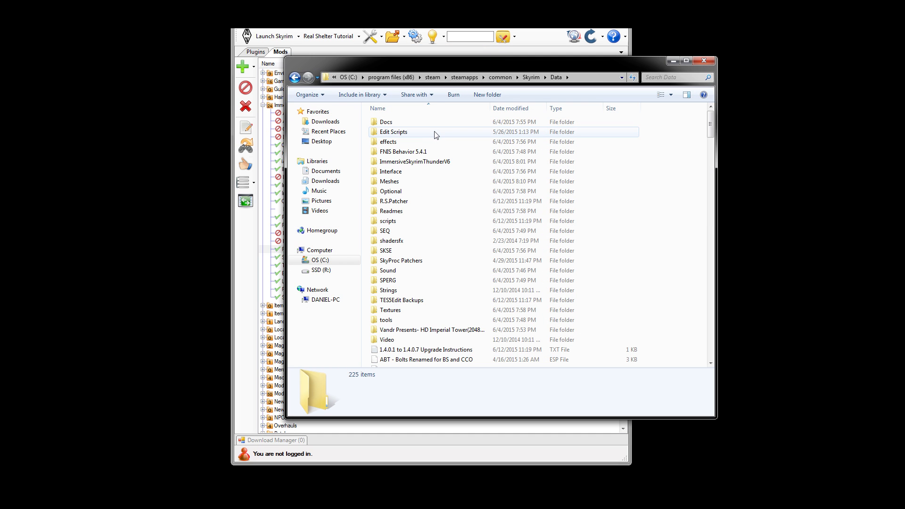
left_click(436, 202)
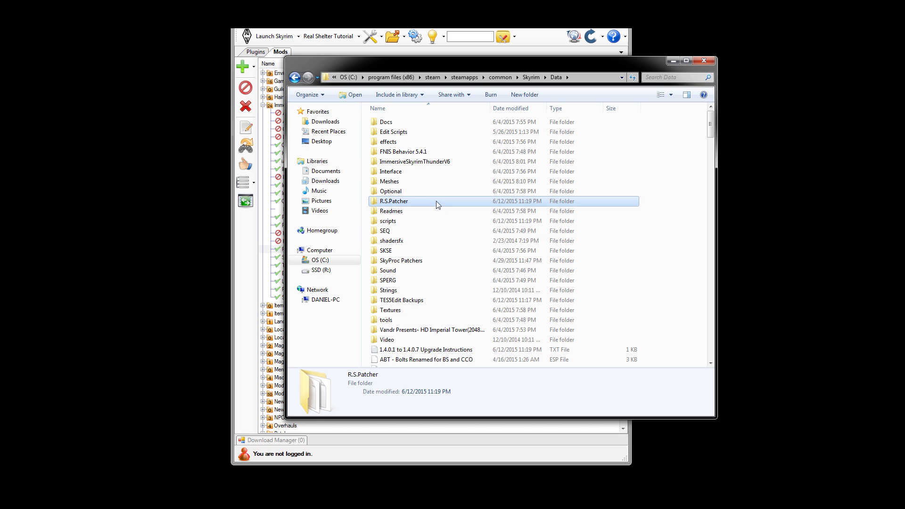
double_click(437, 201)
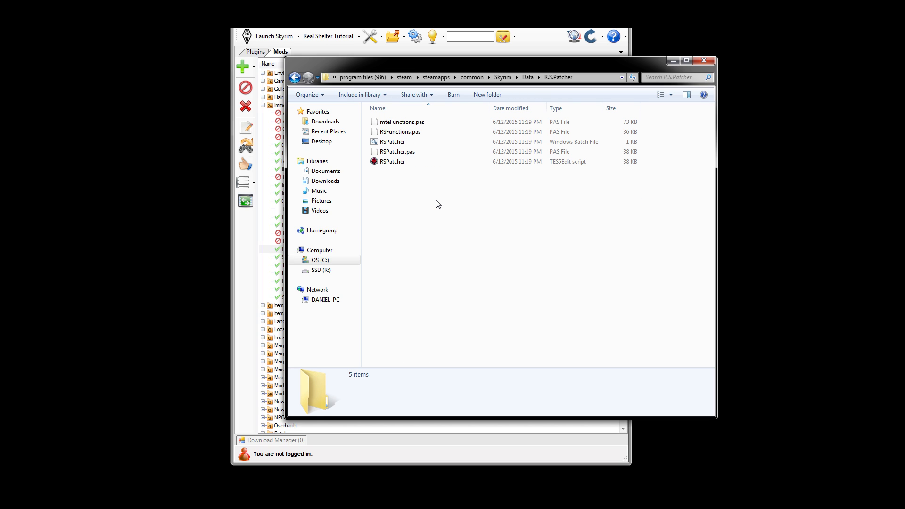
double_click(416, 162)
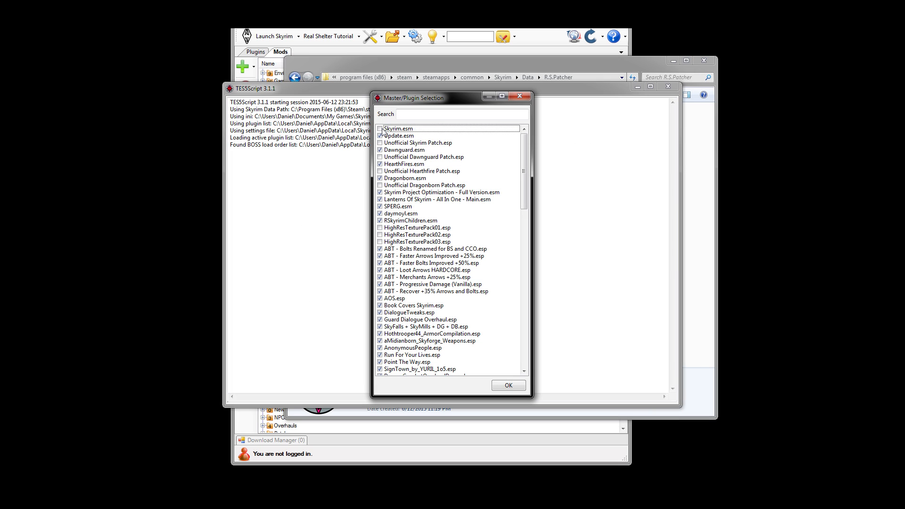
- Include Skyrim.esm in the master/plugin selection and load the selected plugins into the patcher
left_click(380, 129)
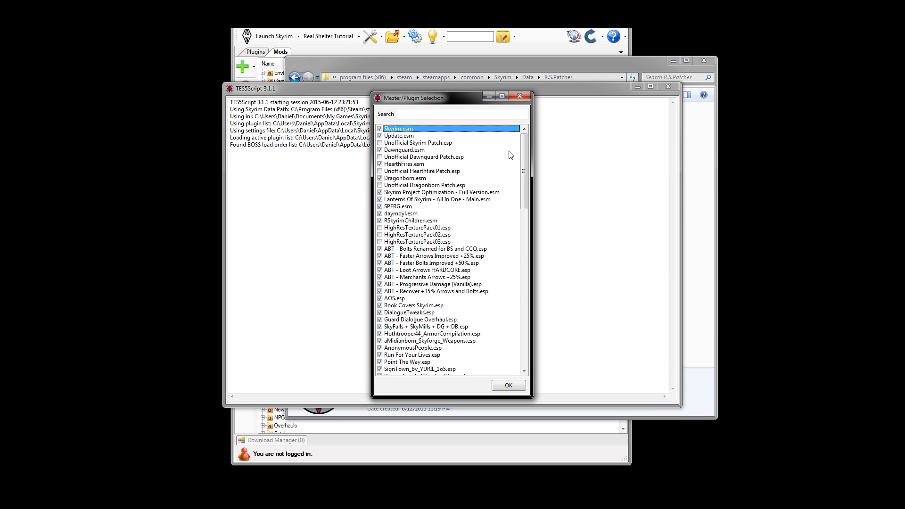
left_click_drag(522, 152, 523, 326)
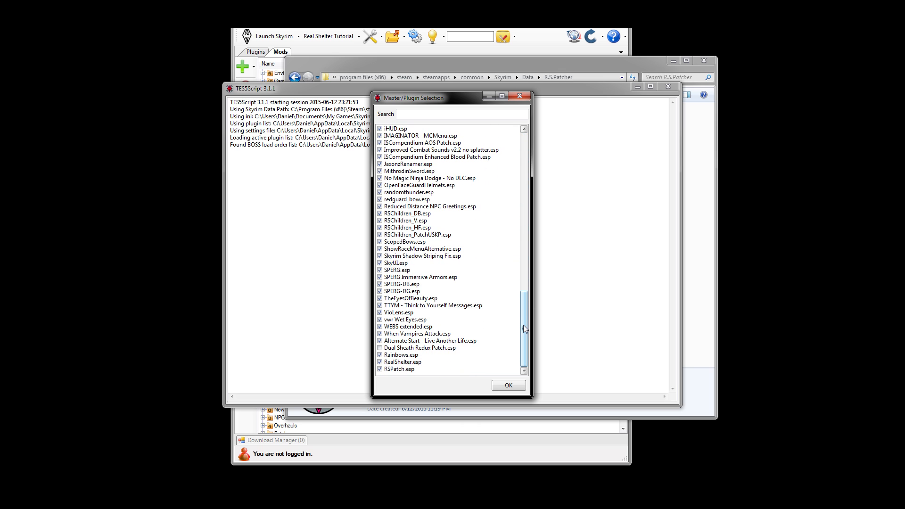
left_click(508, 385)
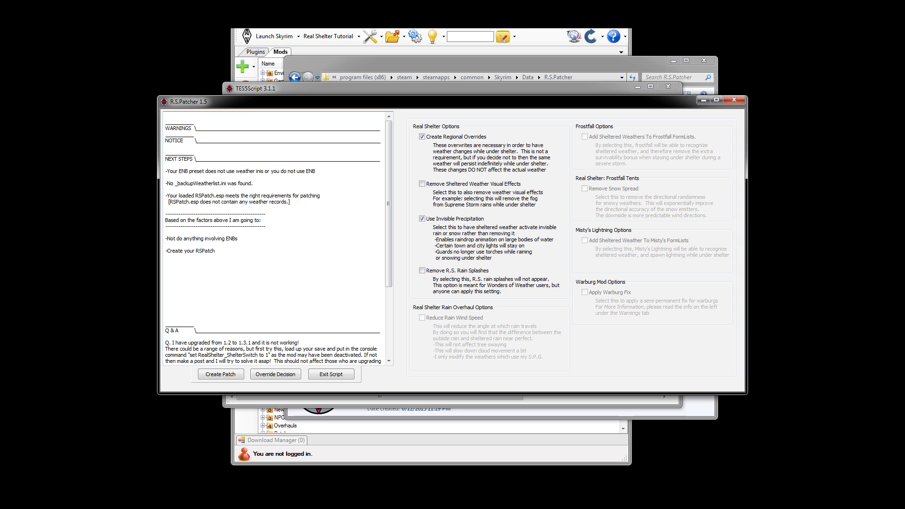
- Create the patch, adding Dawnguard.esm, AOS.esp and DragonCombatOverhaulDragonborn.esp as masters, and close the patcher, saving RSPatch.esp with plugin backup enabled
left_click(220, 376)
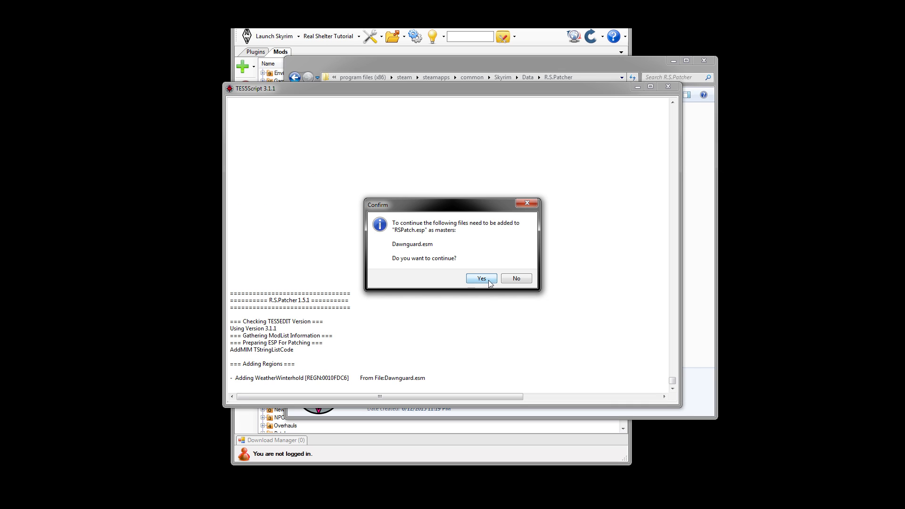
left_click(490, 282)
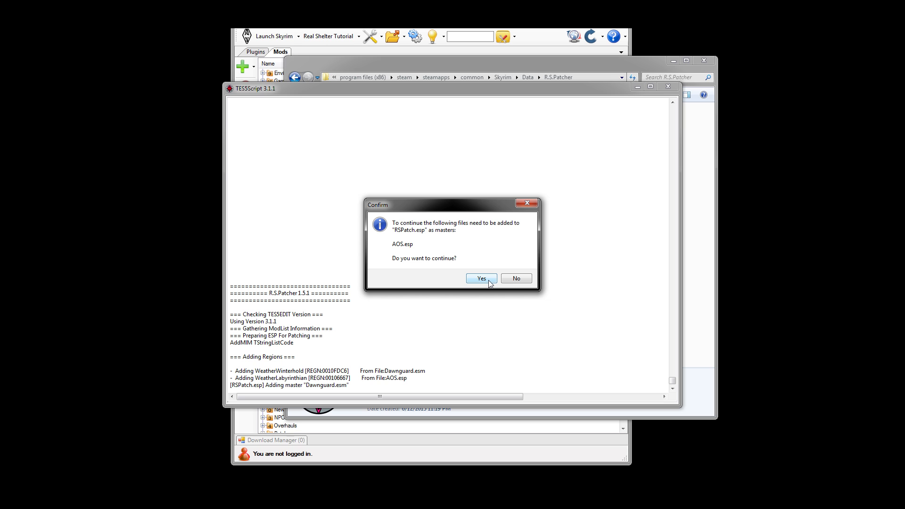
left_click(488, 280)
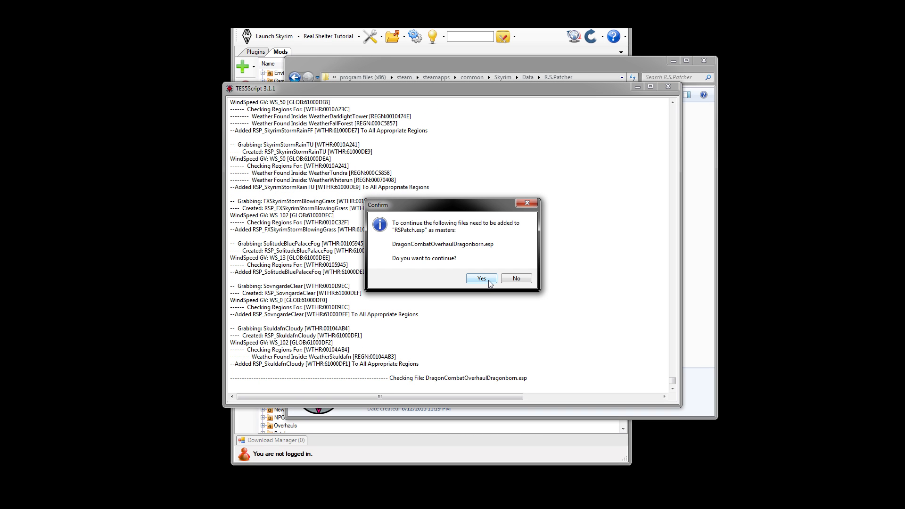
left_click(481, 278)
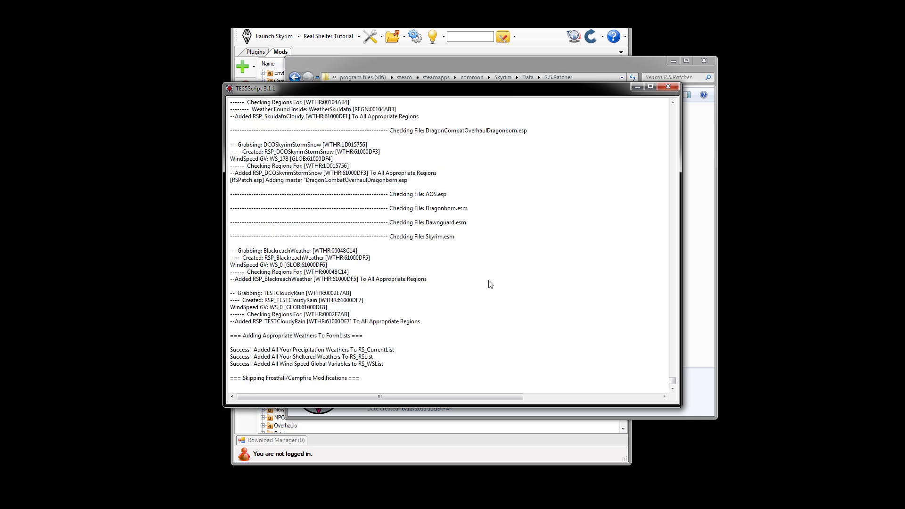
left_click(666, 87)
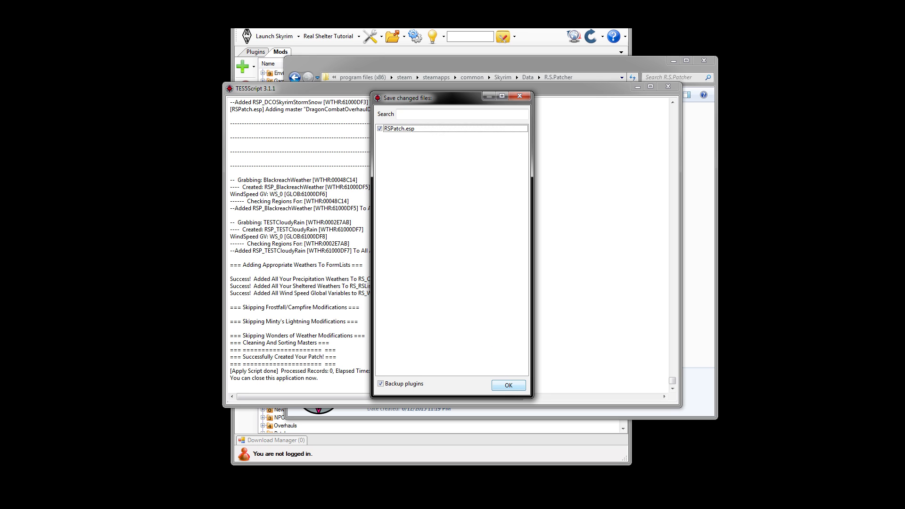
left_click(510, 386)
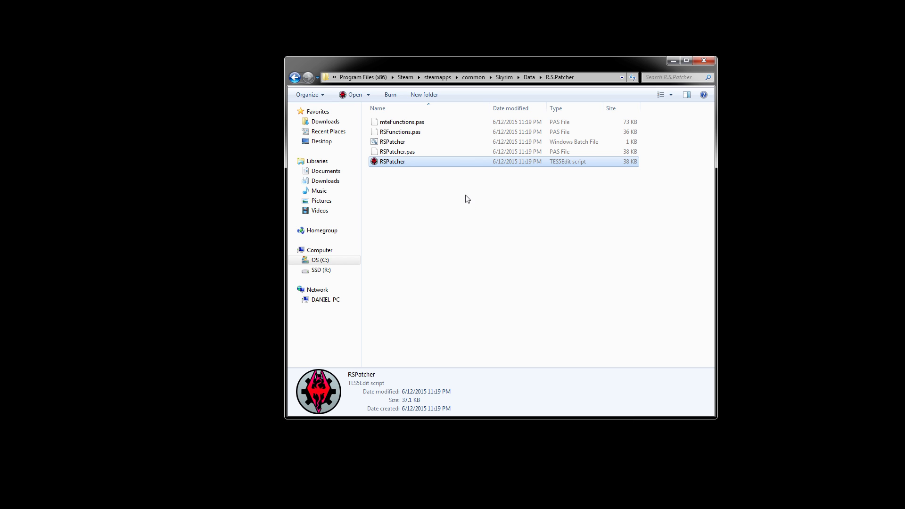
- Create a desktop shortcut to the RSPatcher TES5Edit script and close the R.S.Patcher folder window
right_click(454, 160)
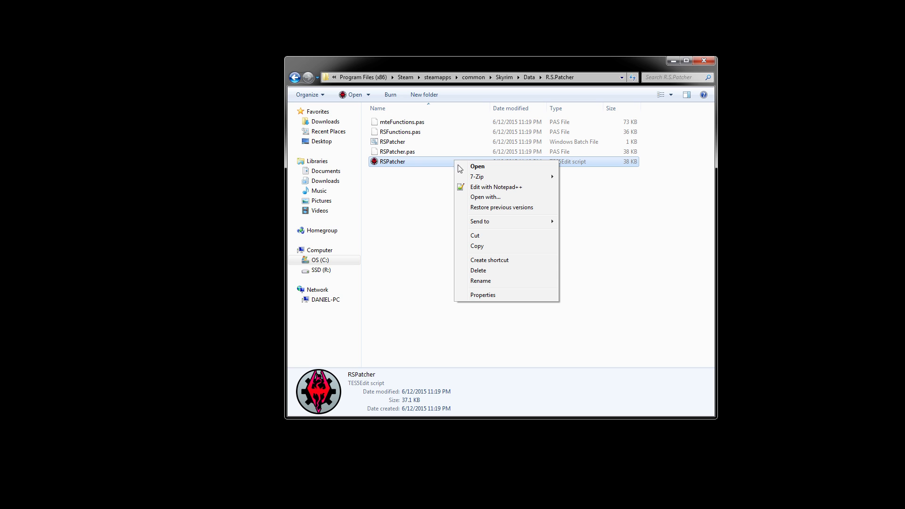
mouse_move(480, 224)
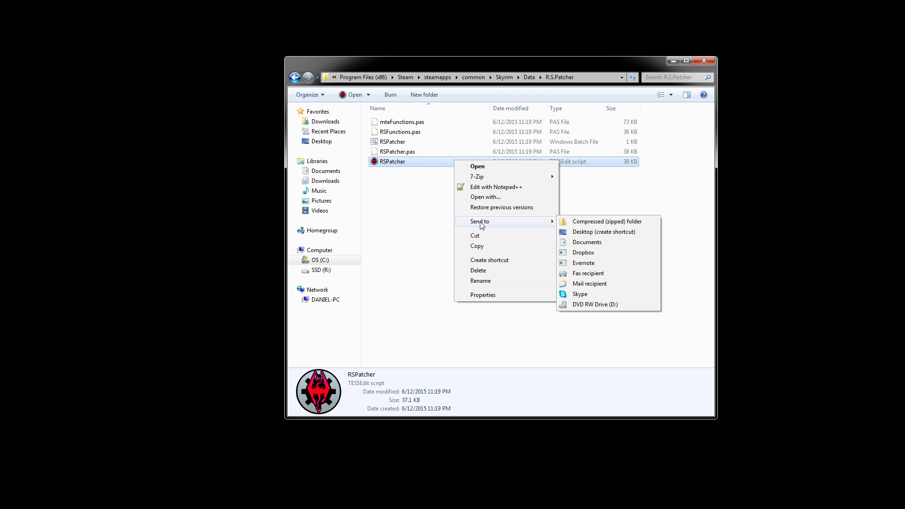
left_click(600, 233)
left_click(431, 186)
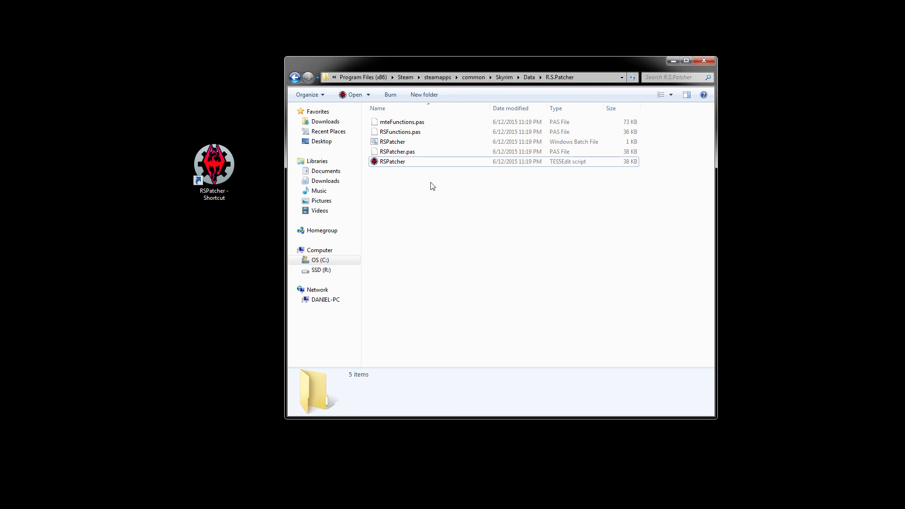
left_click(699, 62)
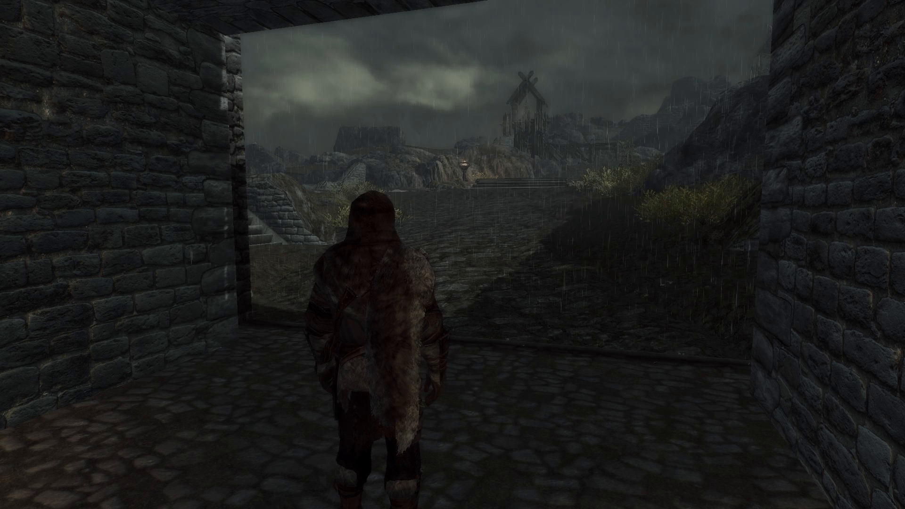
- Open Real Shelter's mod configuration in Skyrim and examine its Options and Textures settings, including the rain and snow overrides
key("Escape")
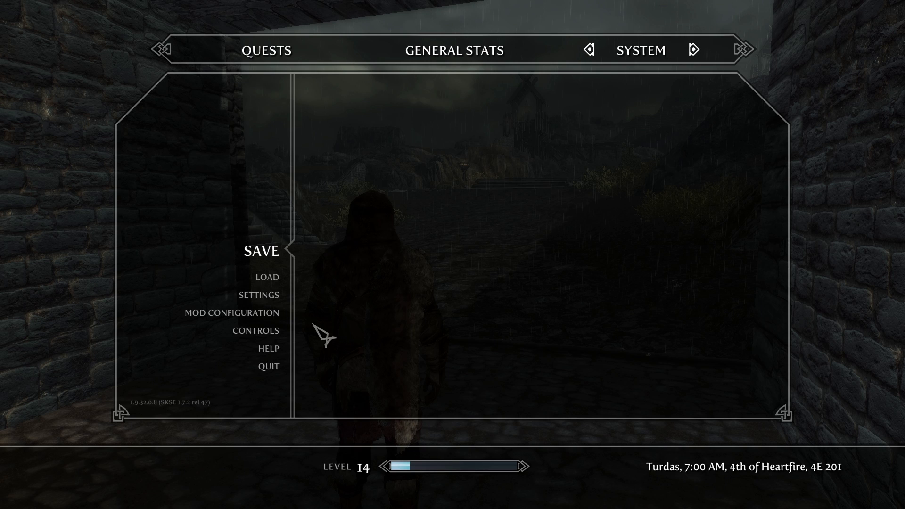
left_click(276, 313)
scroll(226, 281, "down", 4)
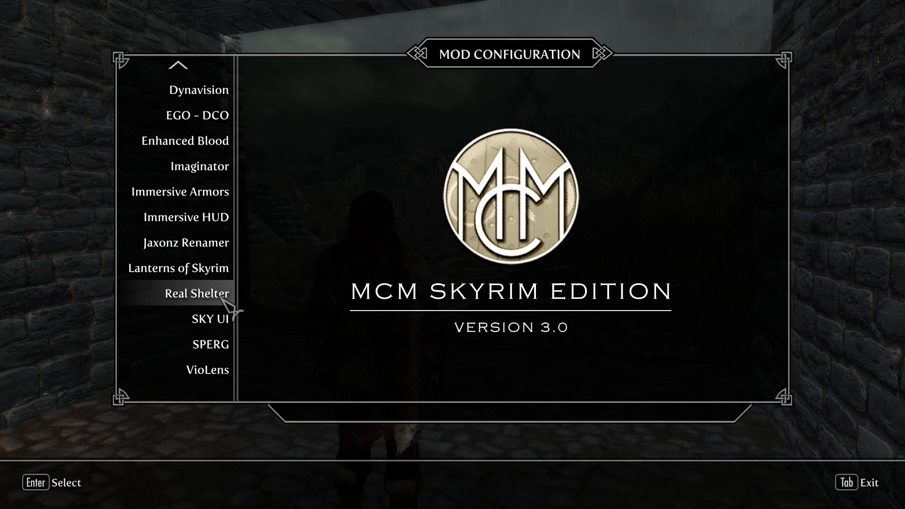
left_click(223, 292)
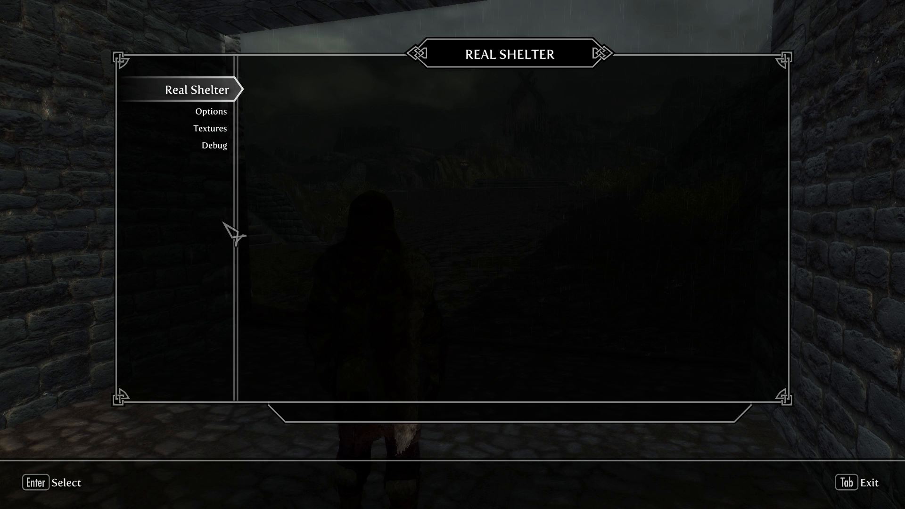
left_click(221, 114)
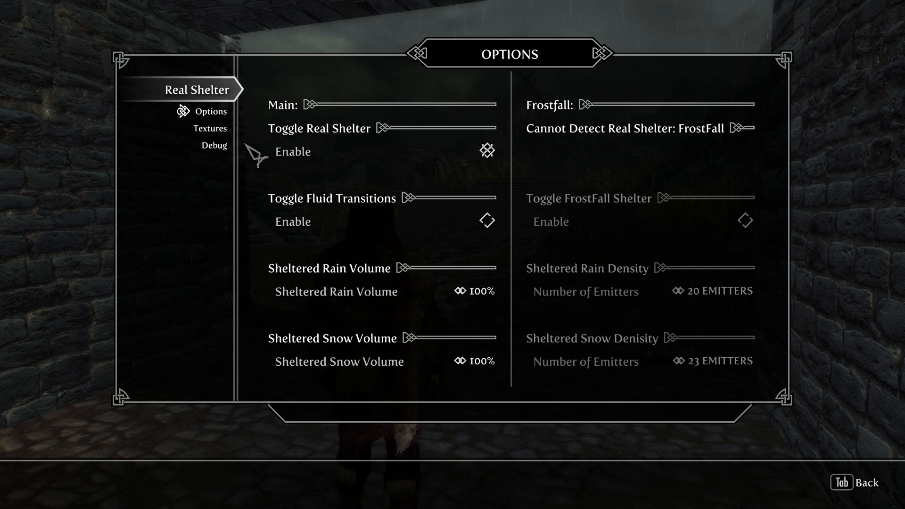
left_click(221, 128)
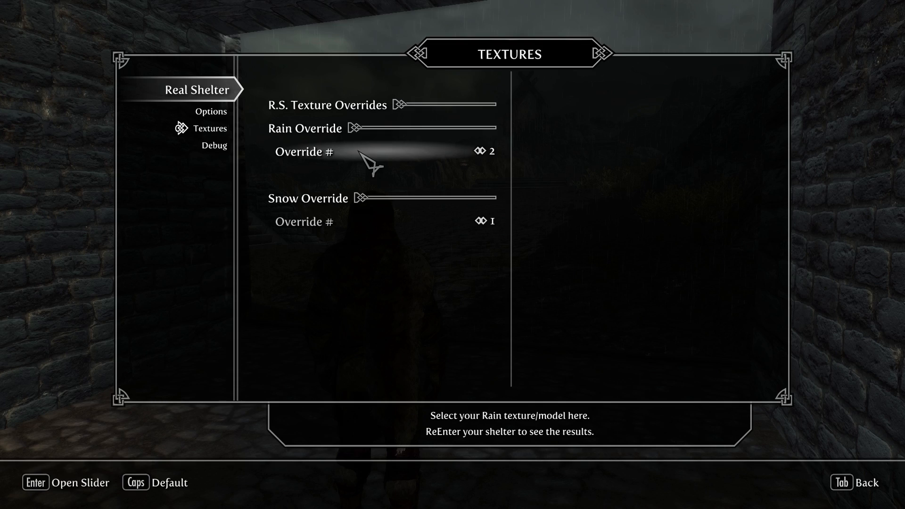
key("Escape")
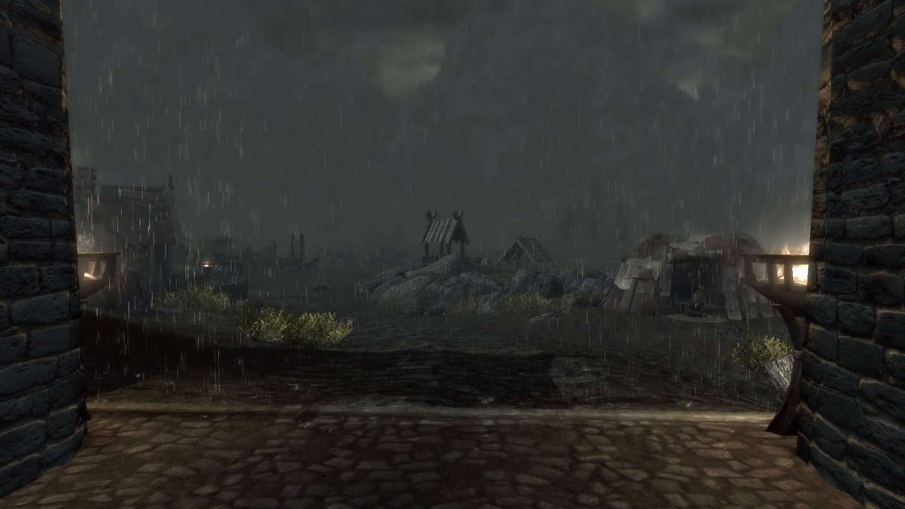
key("w")
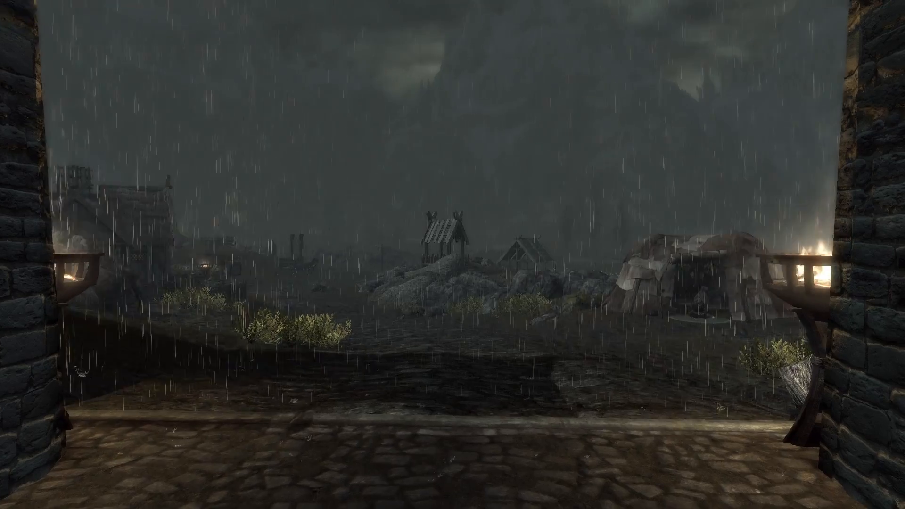
key("w")
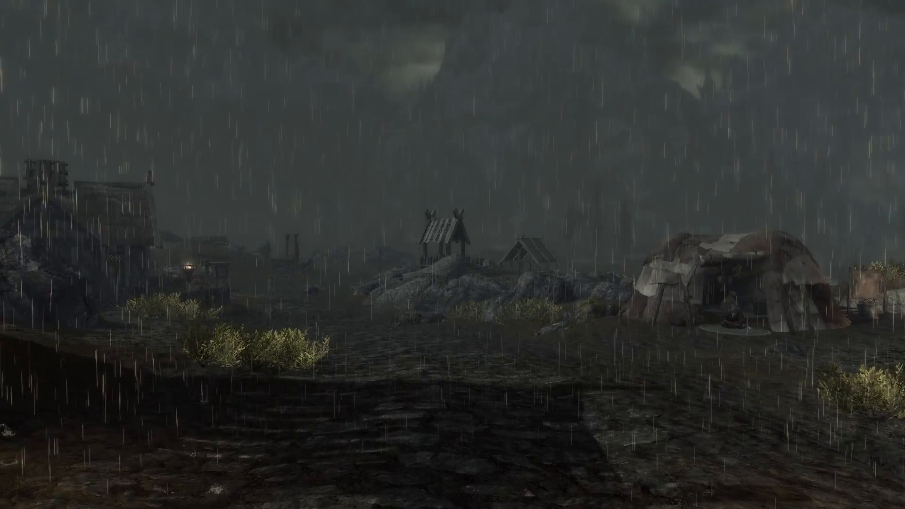
key("w")
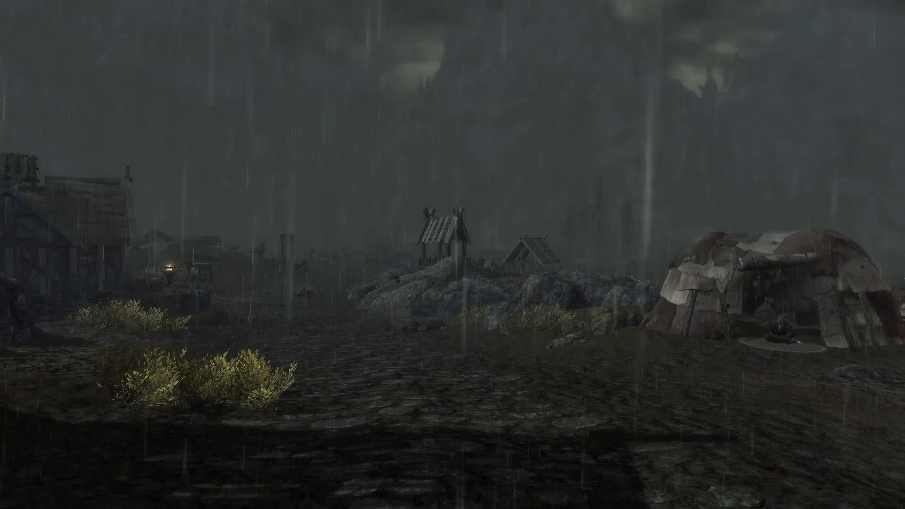